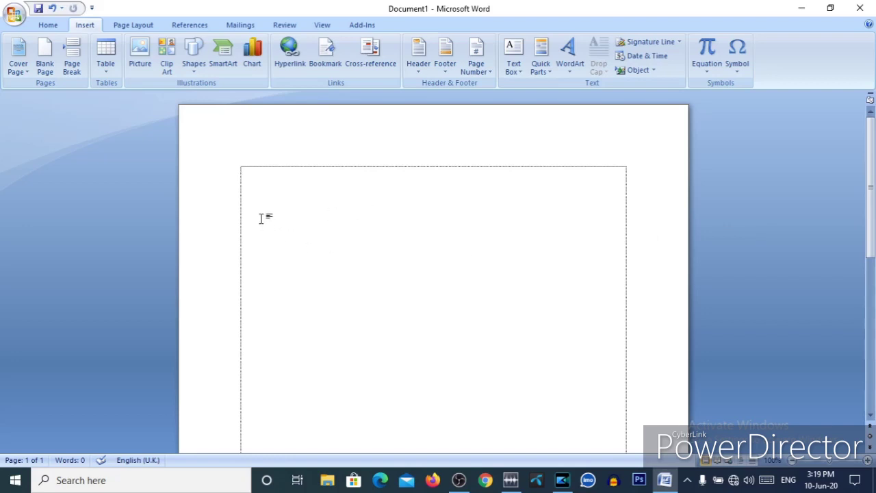
# Open the Object dialog from the Insert ribbon's Object dropdown
pyautogui.click(44, 26)
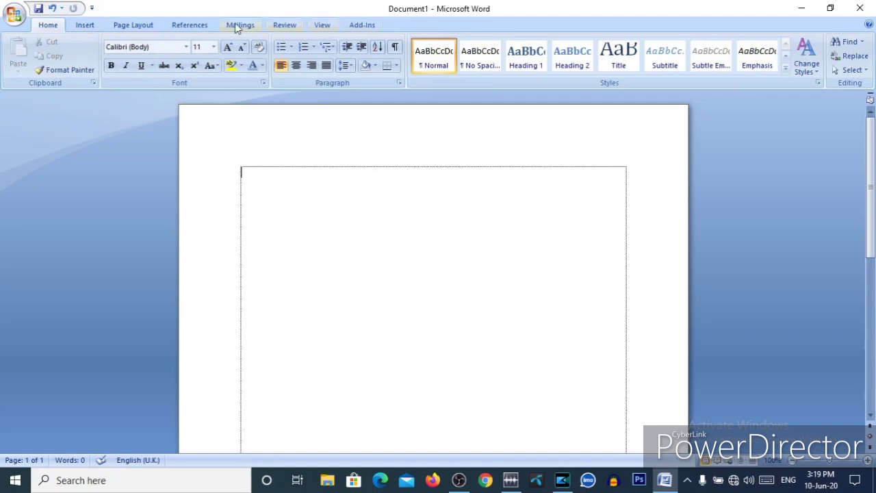
pyautogui.click(80, 26)
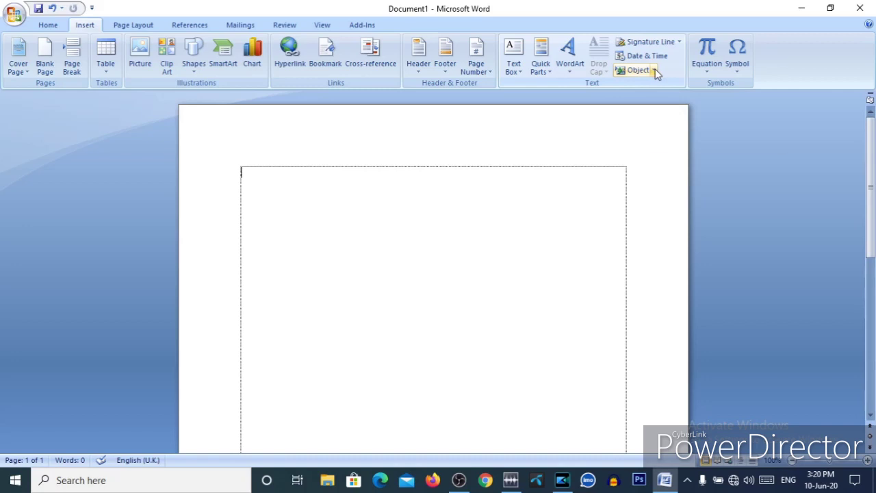
pyautogui.click(654, 71)
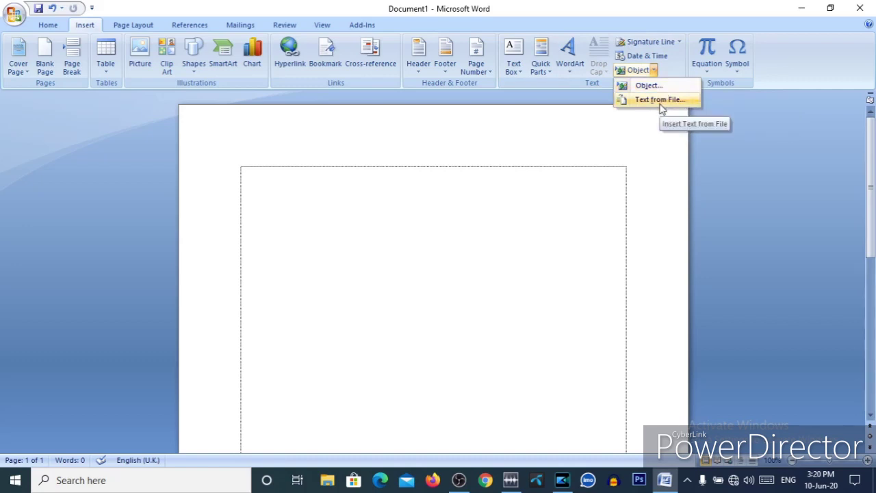
pyautogui.click(651, 86)
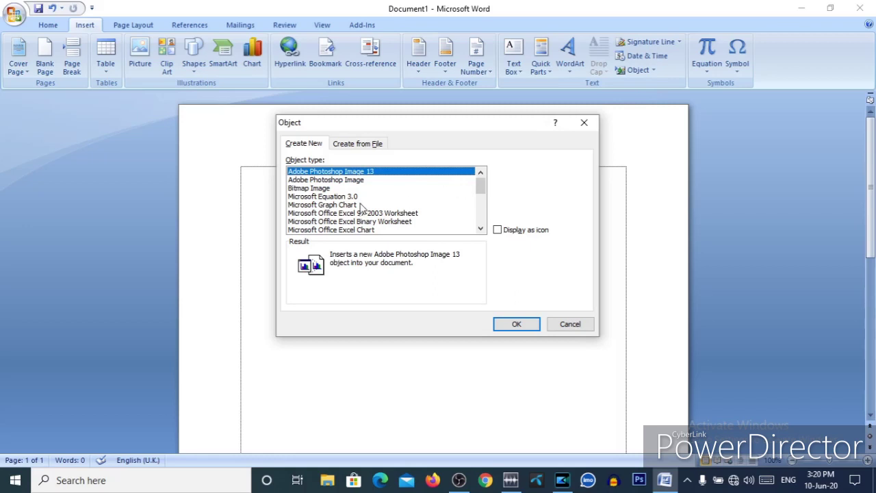
# Embed a Microsoft Equation 3.0 object from the Object dialog's Create New list
pyautogui.click(331, 197)
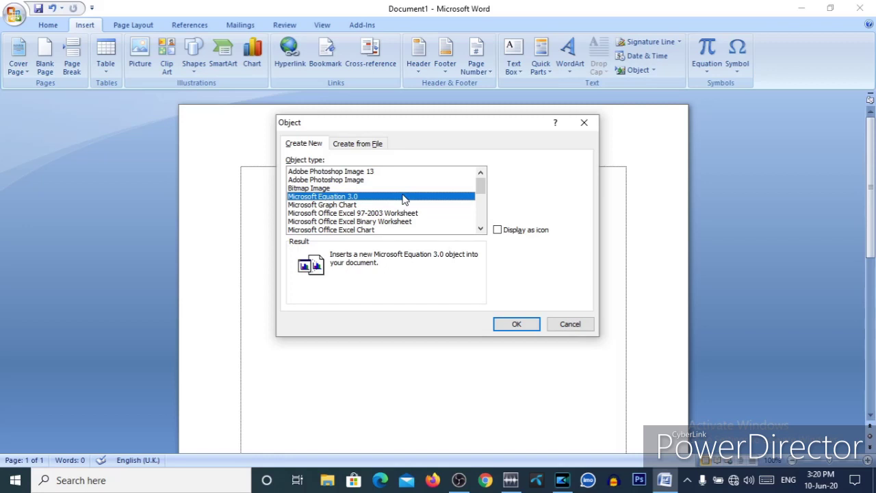
pyautogui.click(512, 327)
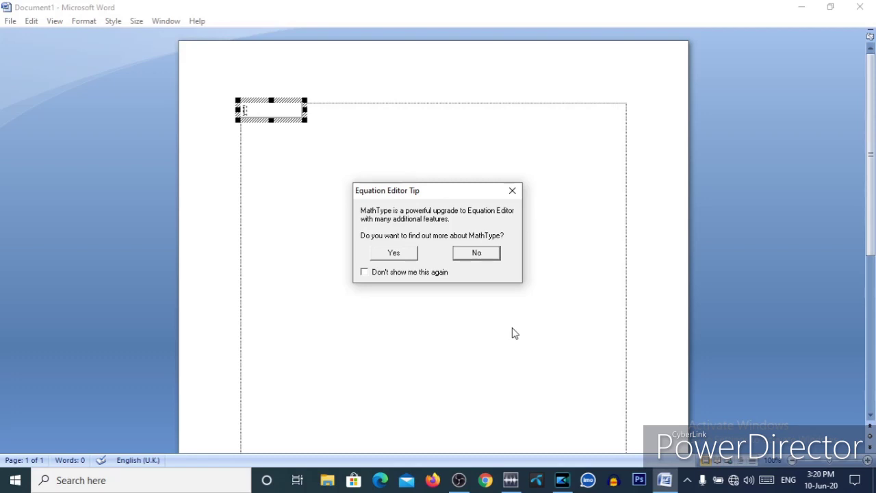
# Decline the Equation Editor's MathType tip with No
pyautogui.click(494, 254)
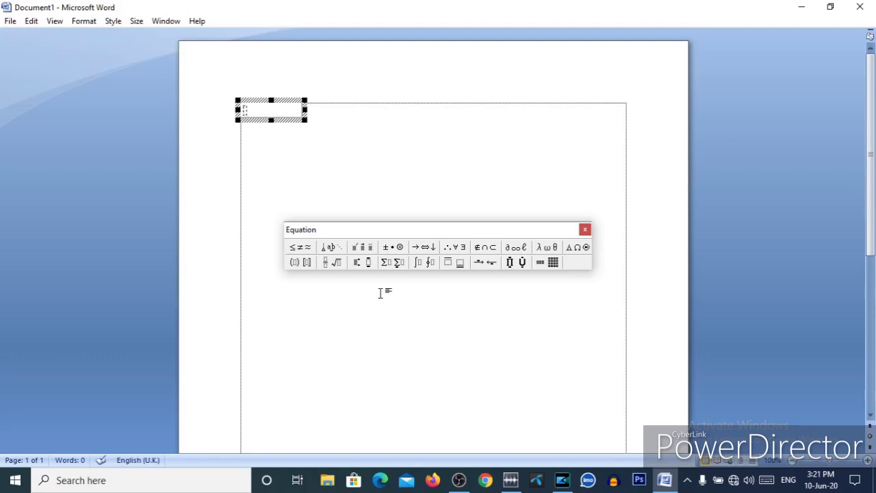
pyautogui.write('d')
pyautogui.write('+')
pyautogui.write('b')
pyautogui.click(307, 266)
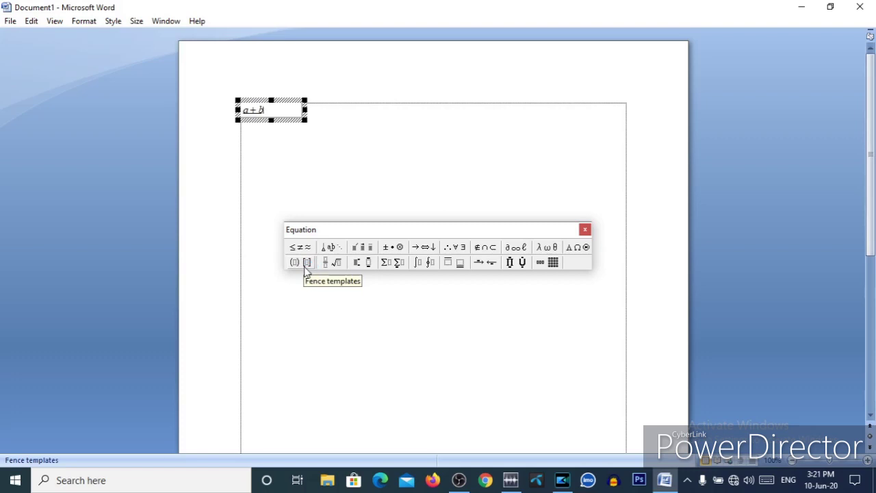
pyautogui.click(306, 270)
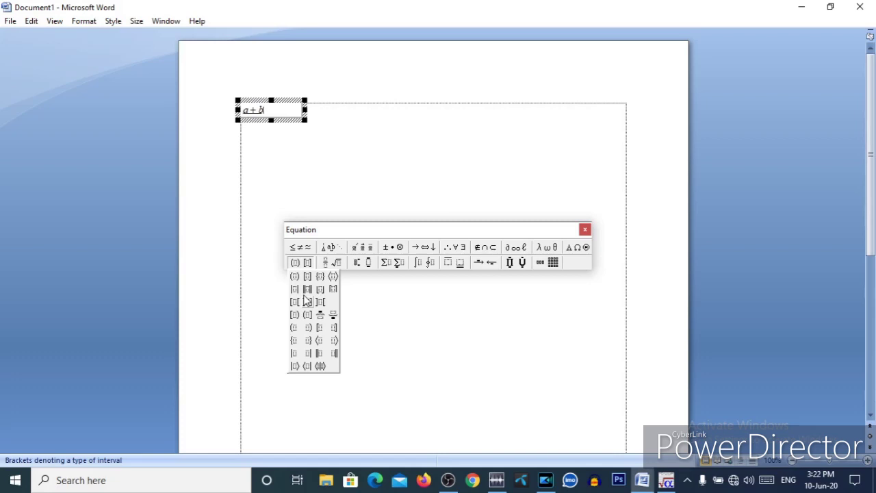
pyautogui.moveTo(299, 248)
pyautogui.click(279, 118)
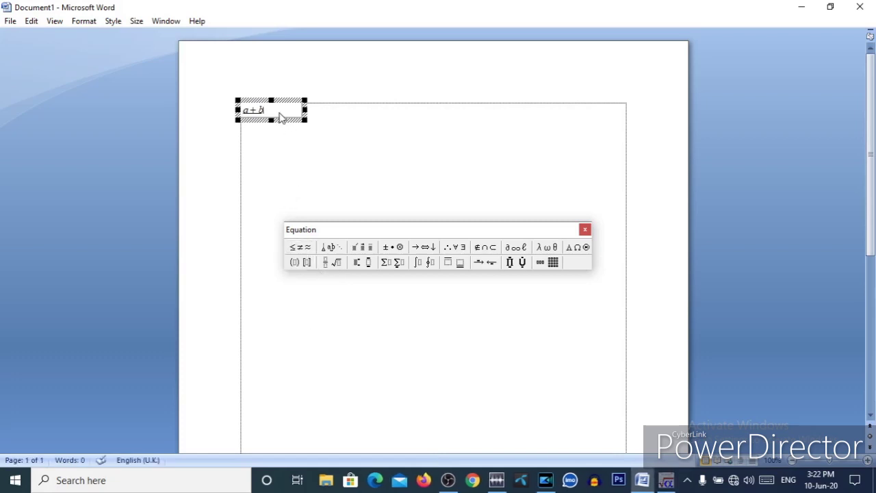
pyautogui.press('BackSpace')
pyautogui.press('BackSpace')
pyautogui.press('BackSpace')
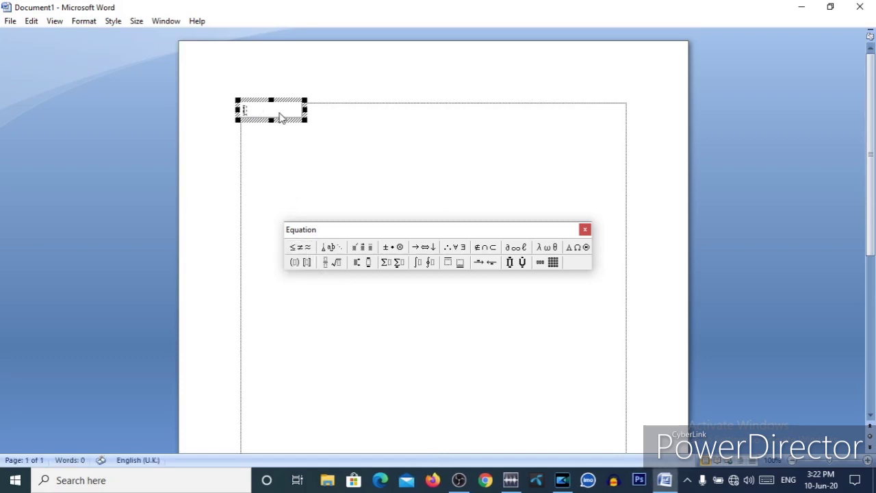
# Insert a round-parentheses fence template and enter a+b inside it
pyautogui.click(306, 267)
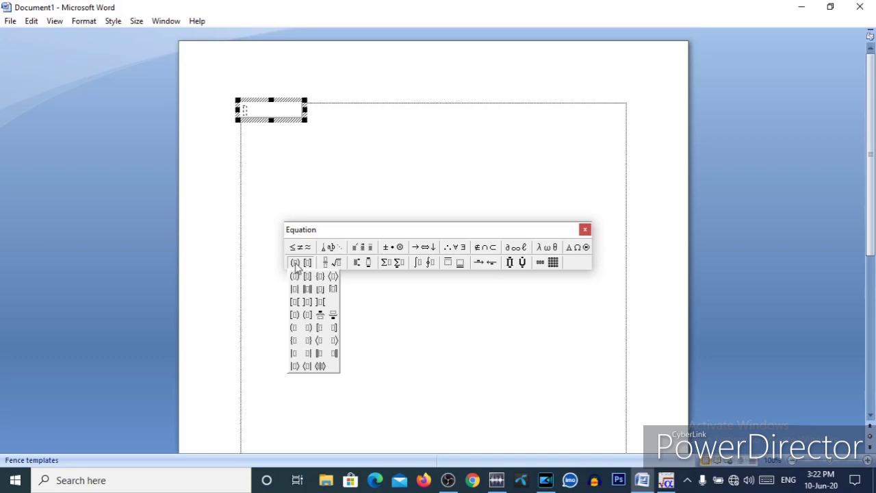
pyautogui.click(297, 276)
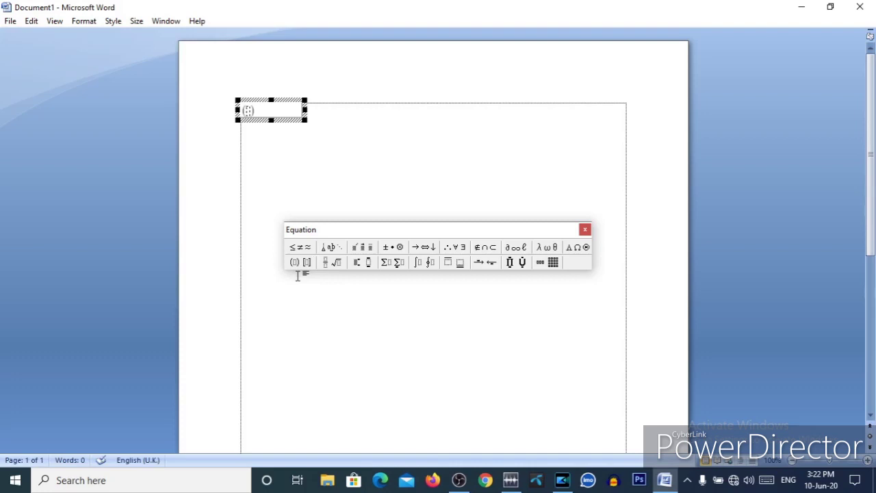
pyautogui.write('a')
pyautogui.write('+b')
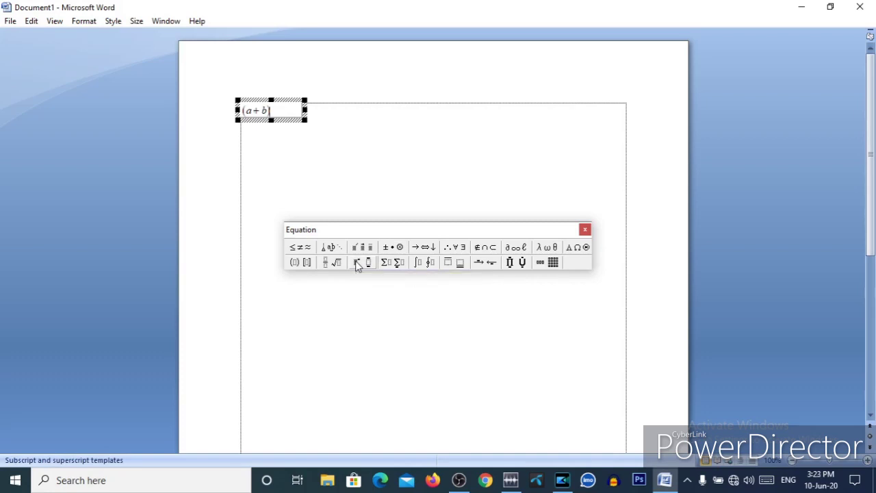
# Attach a superscript exponent slot after (a + b) to square it
pyautogui.click(357, 265)
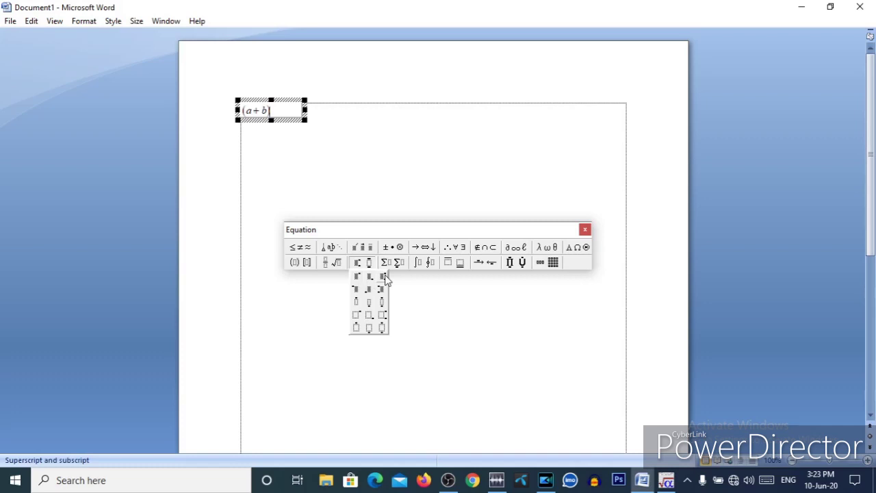
pyautogui.click(357, 277)
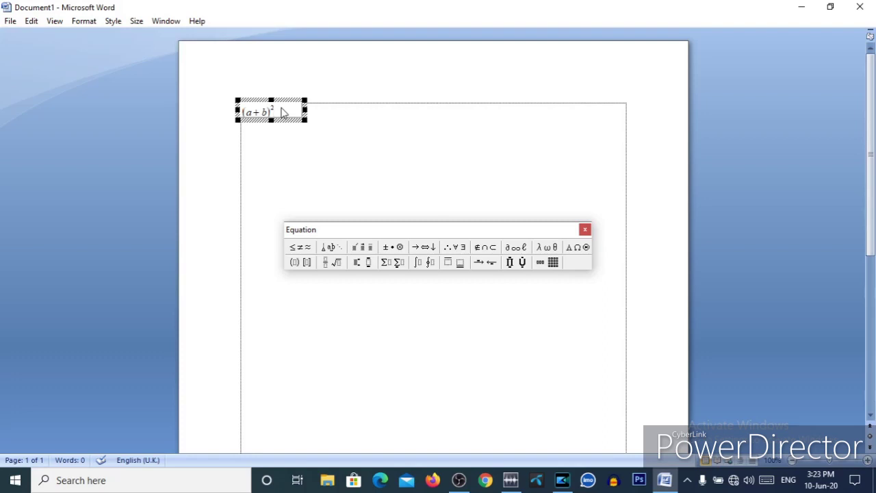
# Extend the equation with = a² + 2ab + b², using superscript templates for both squares
pyautogui.write(' =')
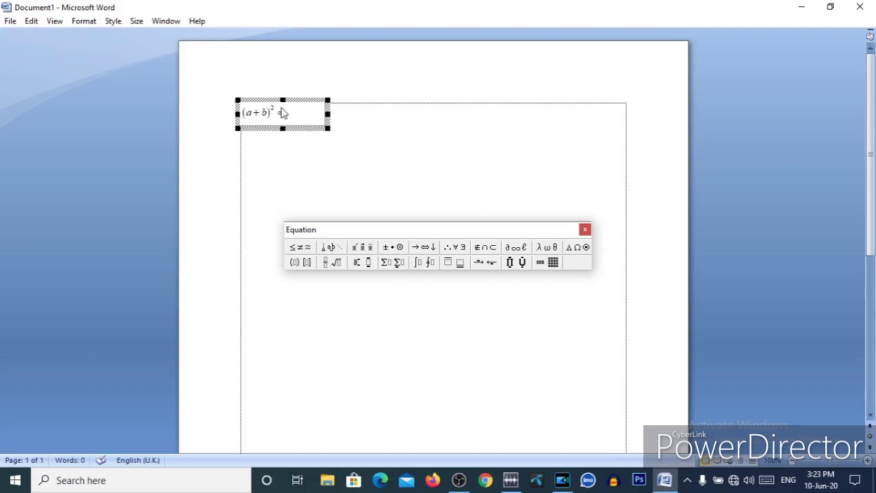
pyautogui.write(' a')
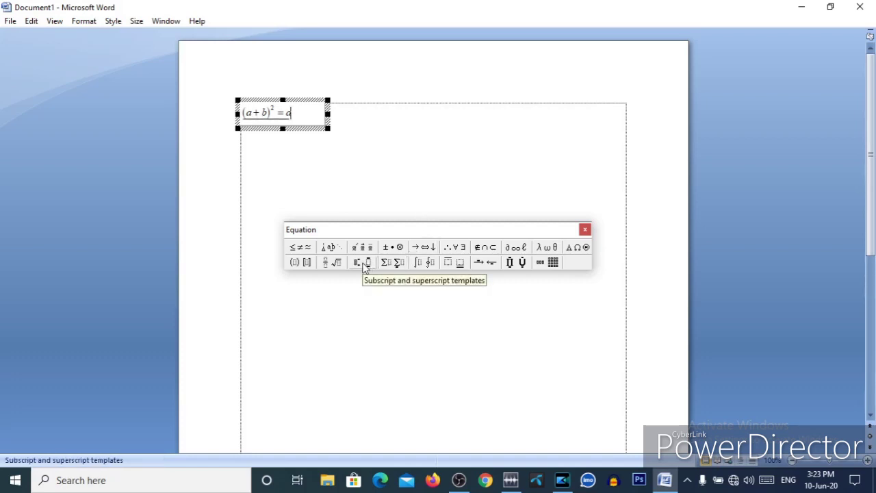
pyautogui.click(364, 267)
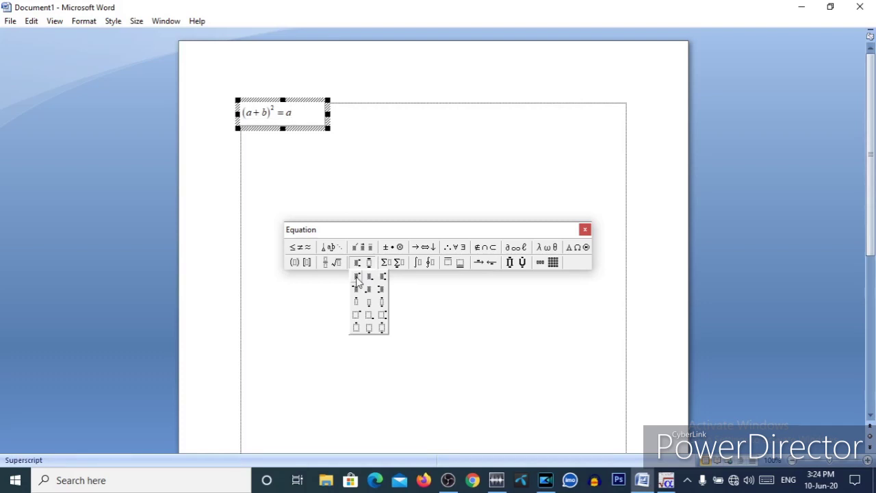
pyautogui.click(356, 277)
pyautogui.write('2')
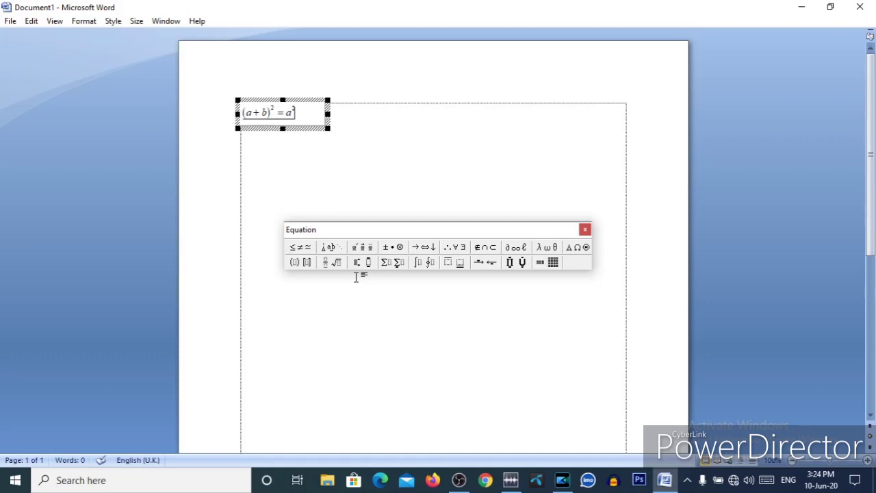
pyautogui.write('+')
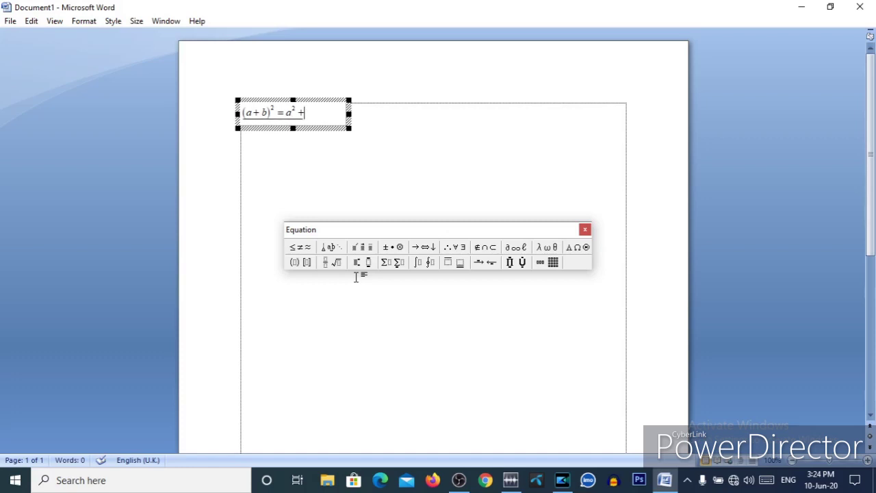
pyautogui.write('2ab+')
pyautogui.write('b')
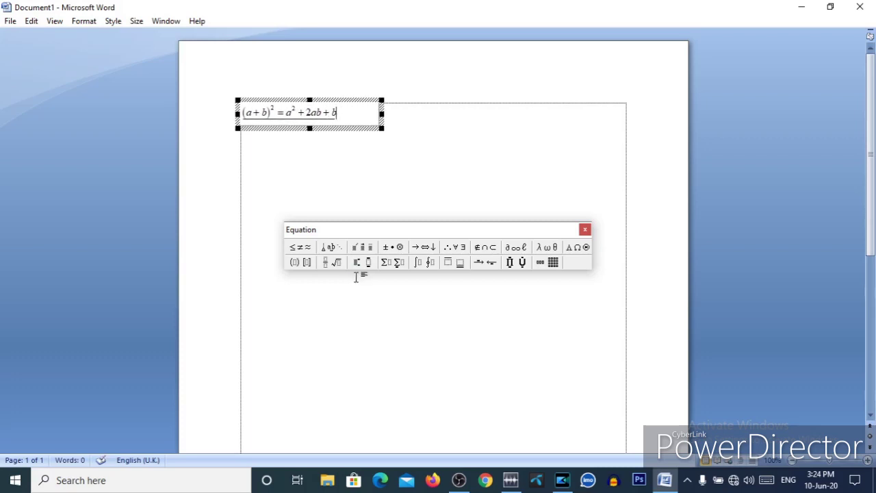
pyautogui.click(357, 264)
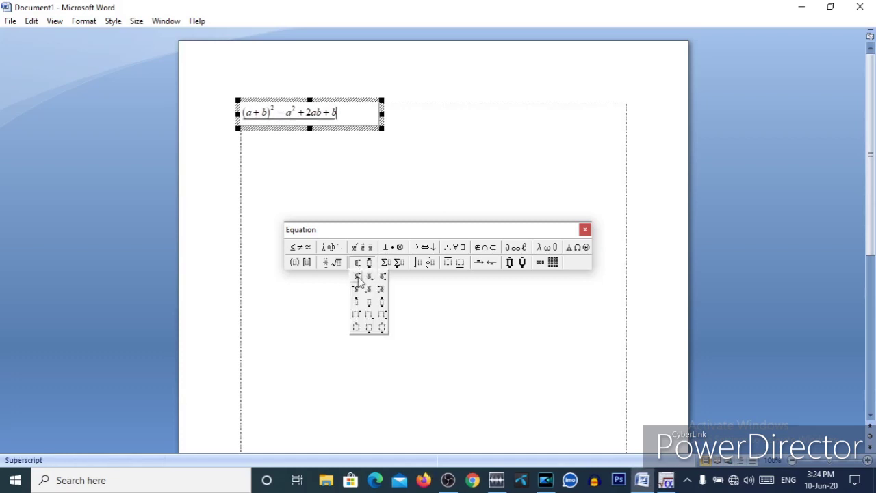
pyautogui.click(357, 276)
pyautogui.write('2')
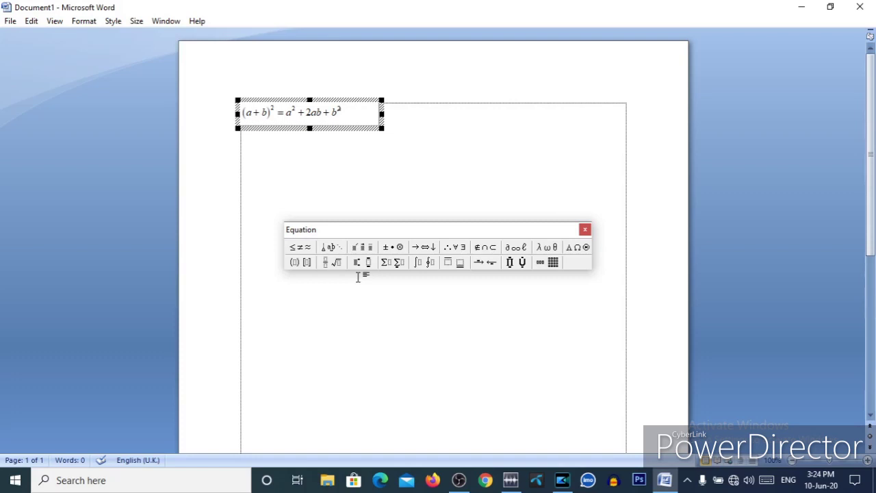